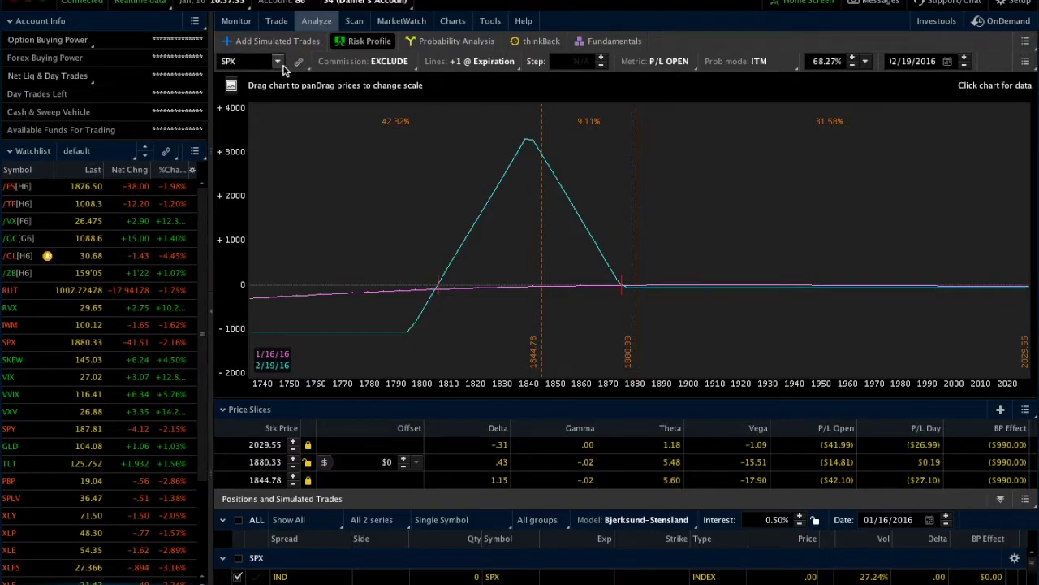
- Give the risk graph more vertical room and switch the analysis to Portfolio, Beta Weighted
left_click(248, 62)
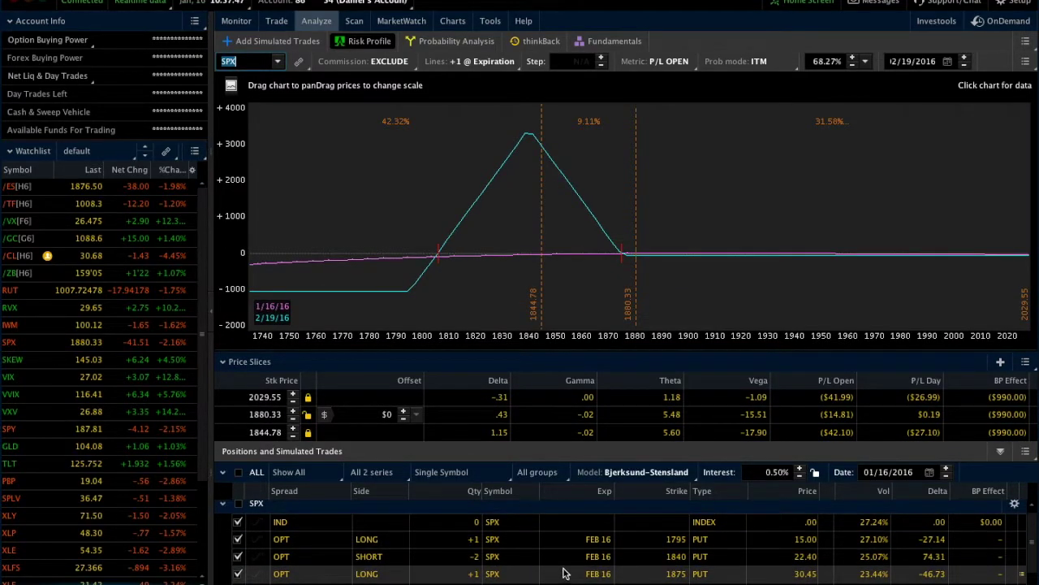
scroll(573, 560, "down", 1)
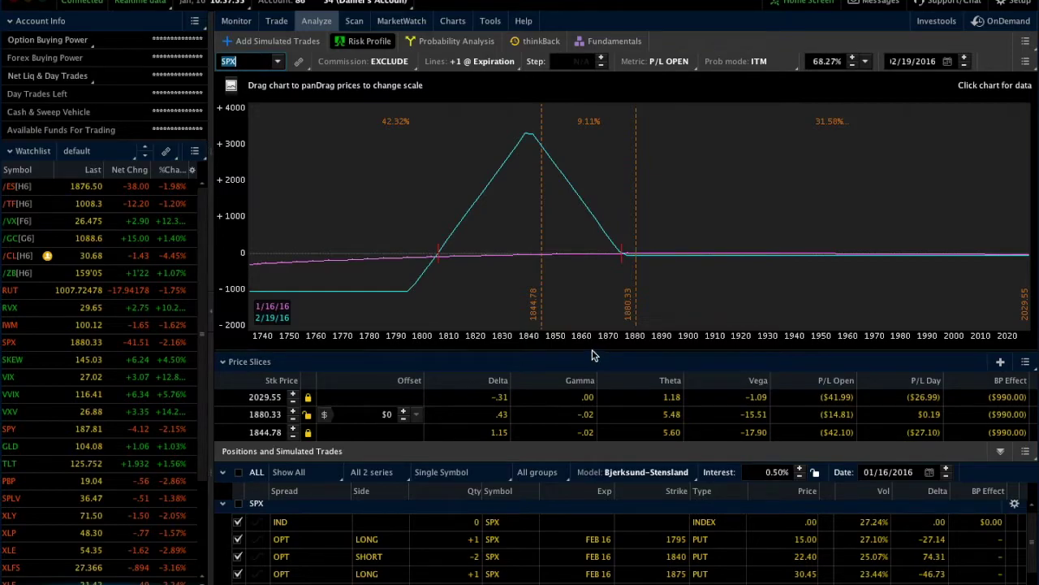
left_click_drag(593, 357, 582, 393)
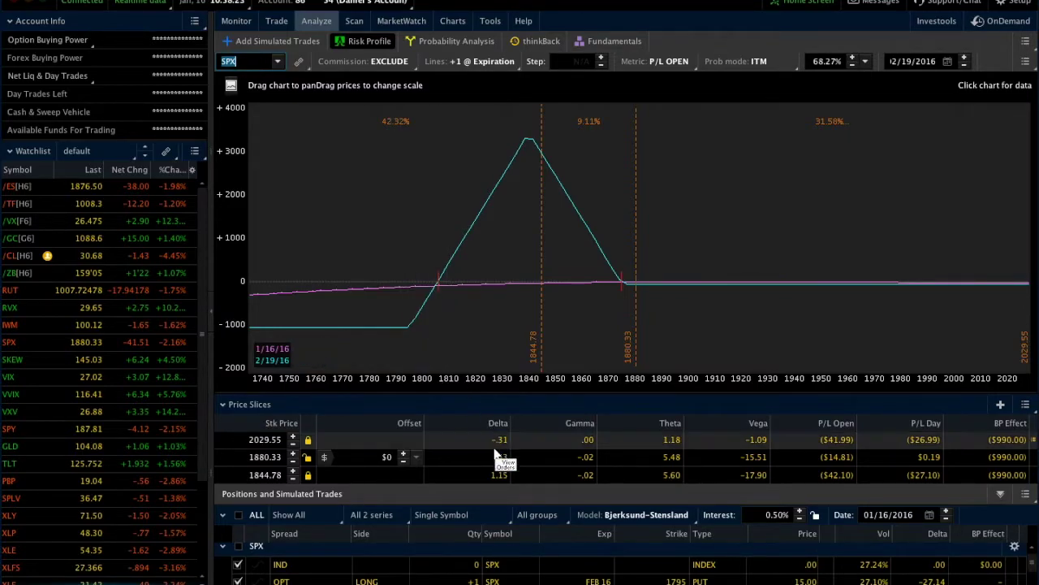
left_click(471, 518)
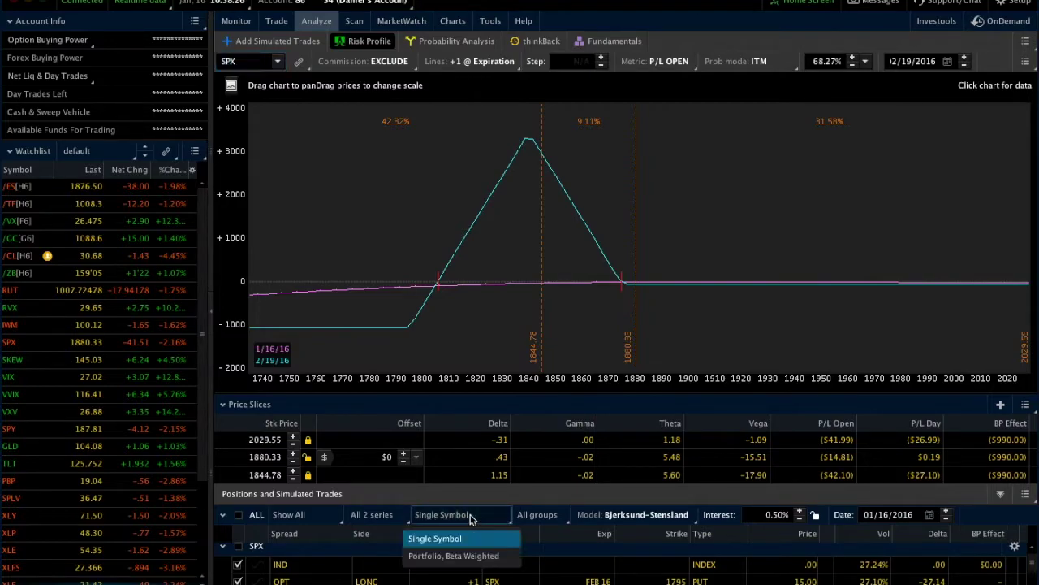
left_click(446, 559)
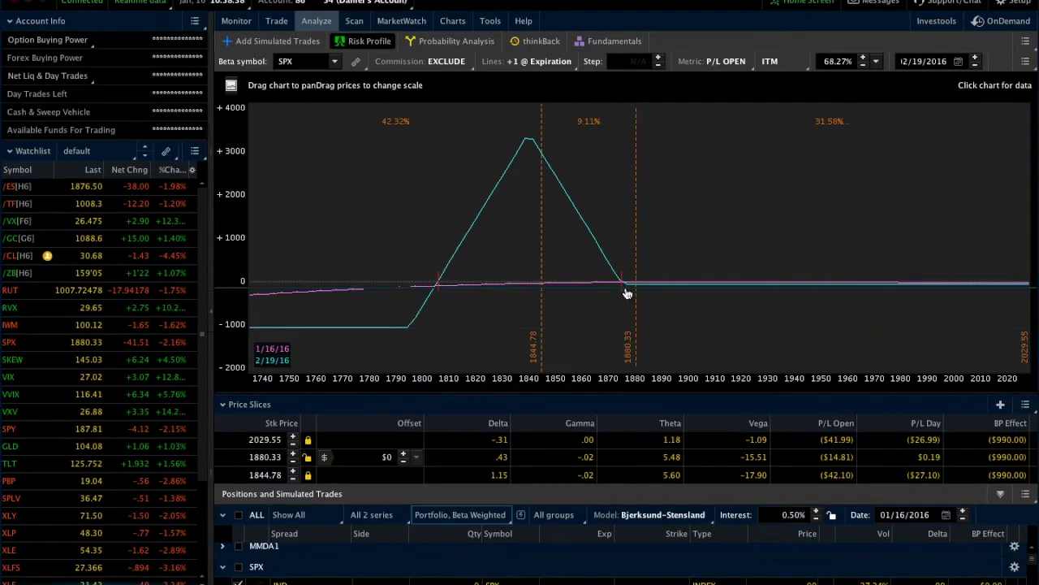
- Shrink the risk graph and collapse the SPX group to reveal the SPY Feb 16 167 put
left_click_drag(625, 281, 624, 281)
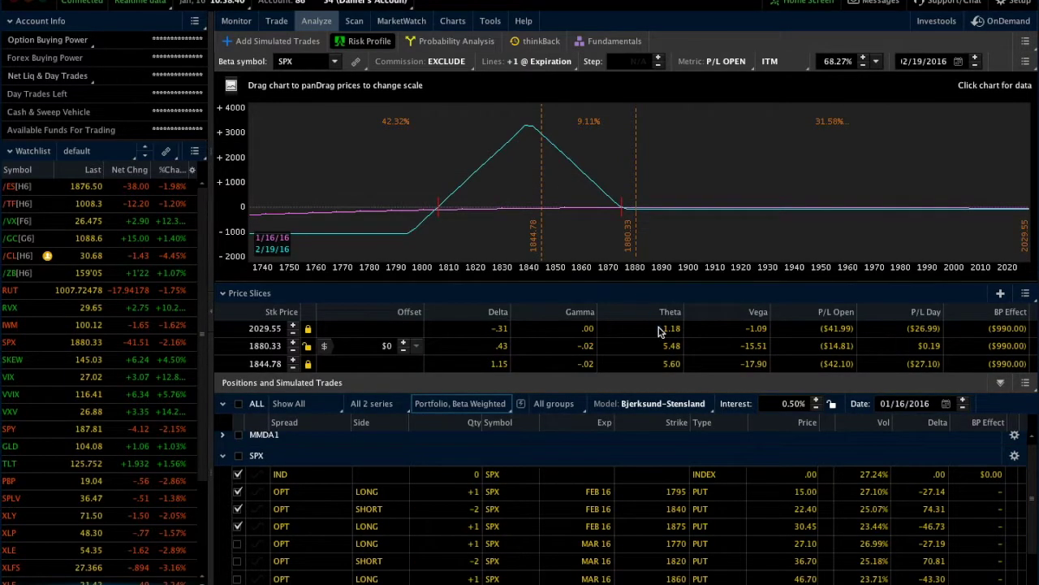
left_click(224, 458)
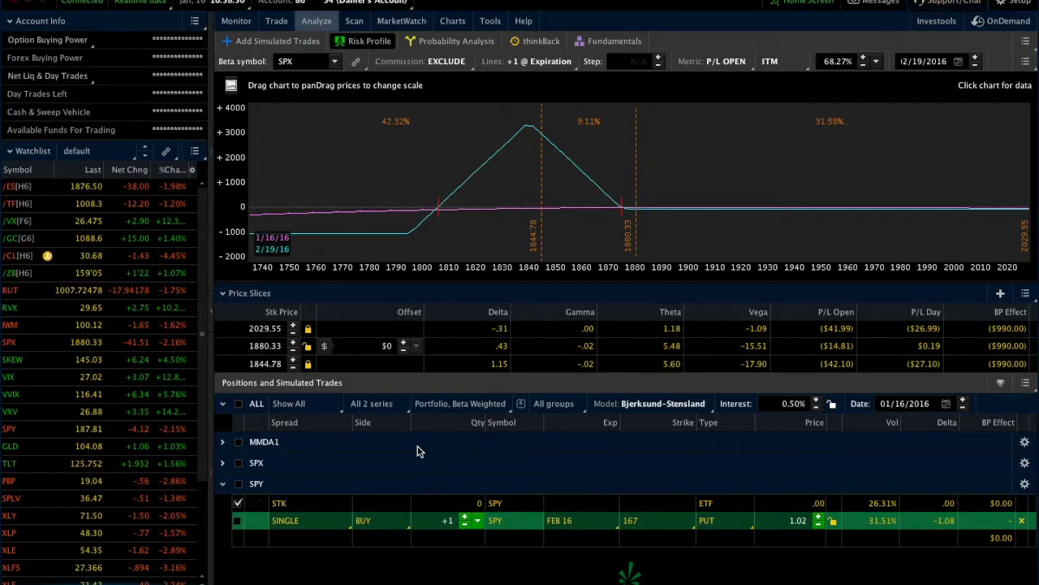
left_click(223, 463)
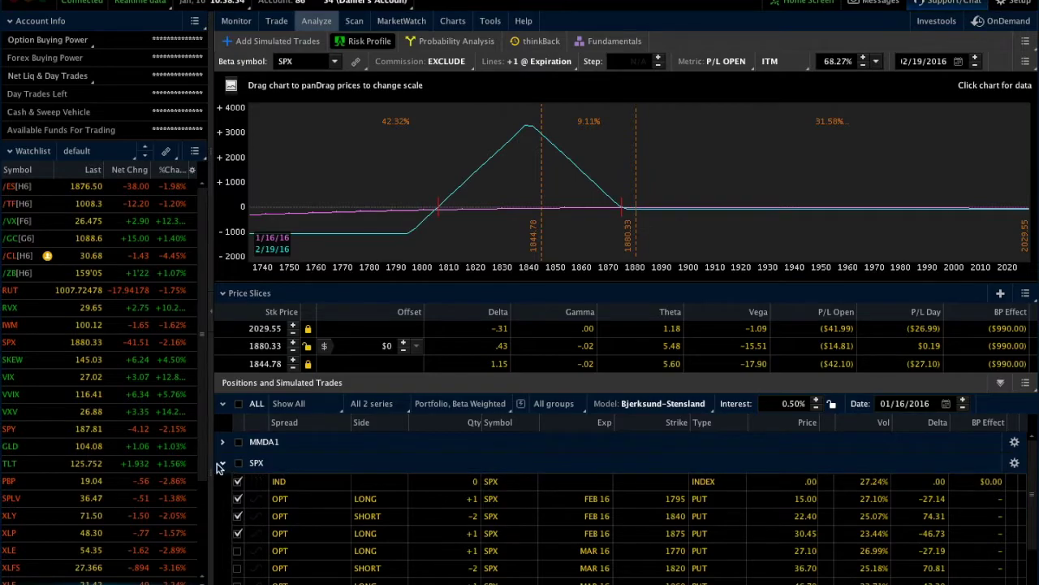
left_click(221, 465)
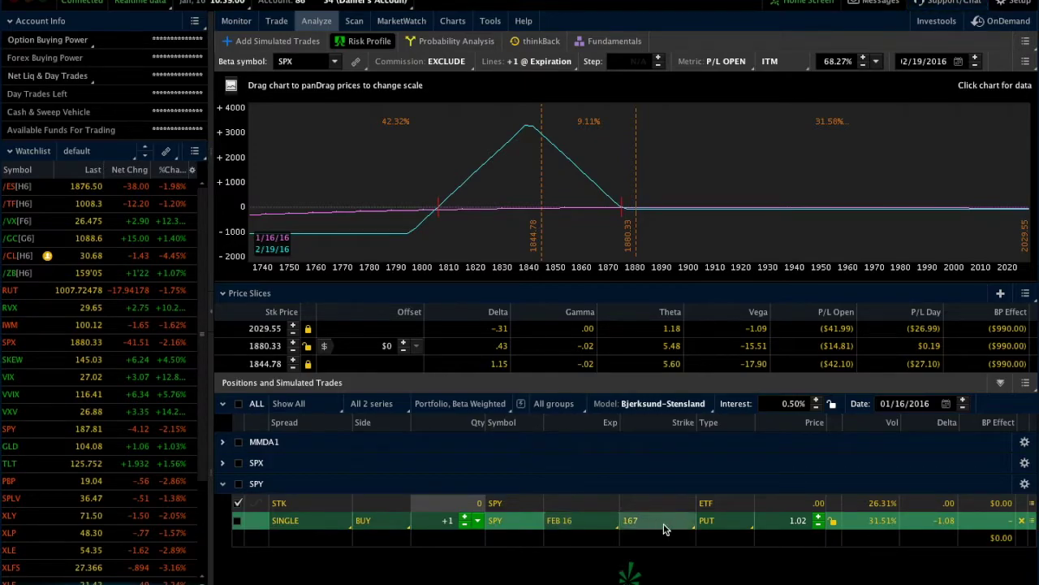
- Include the simulated SPY put, beta-weight to SPY, and rescale the price range to about 172–204
left_click(238, 523)
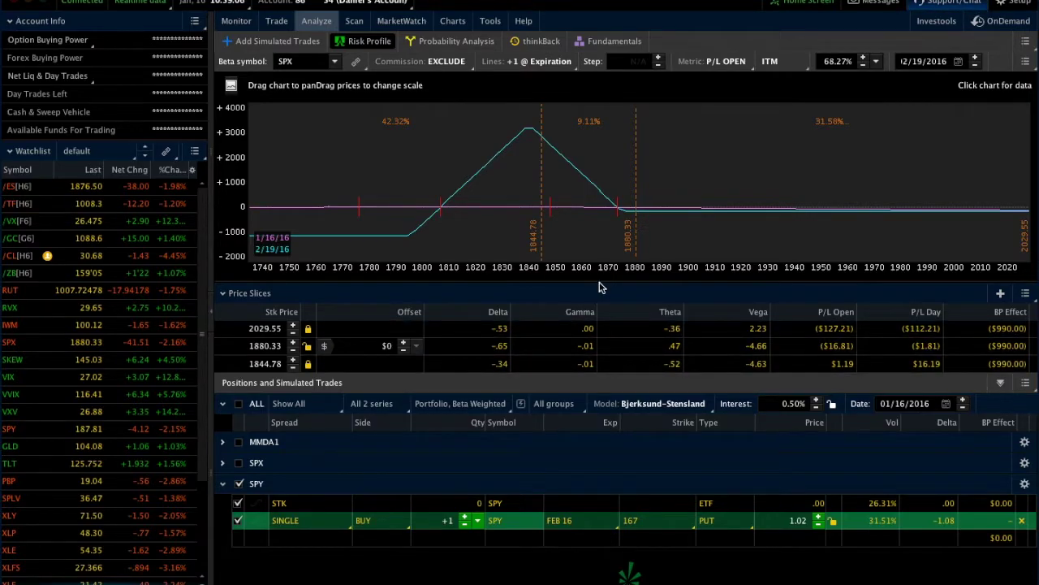
left_click_drag(596, 383, 596, 379)
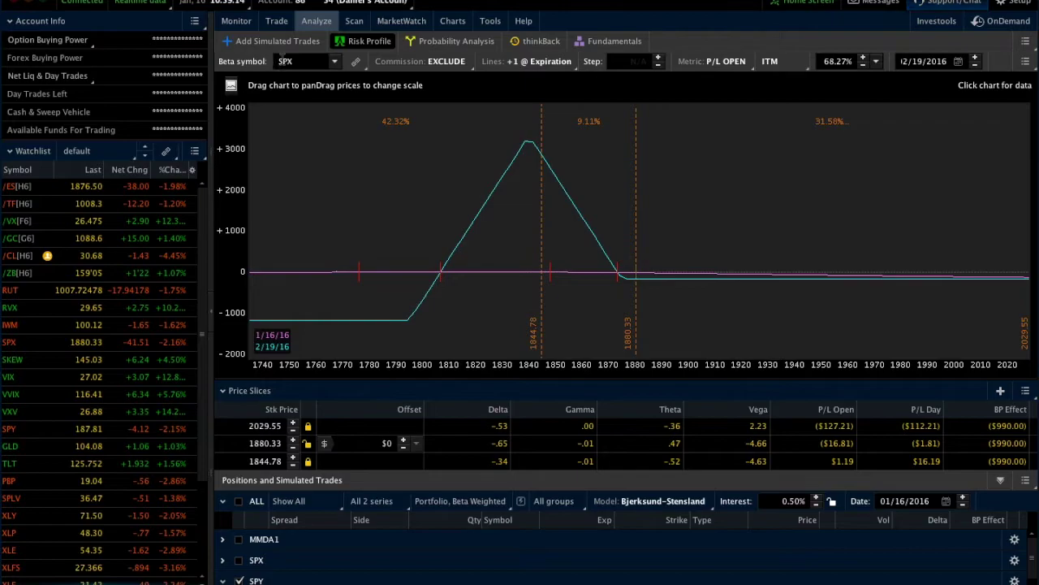
left_click(299, 62)
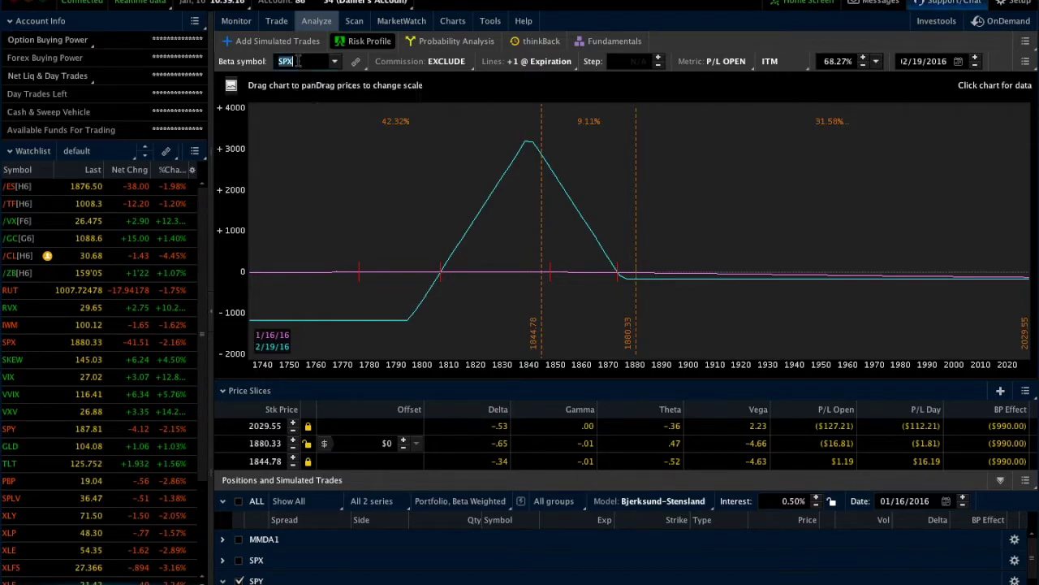
type("SPY")
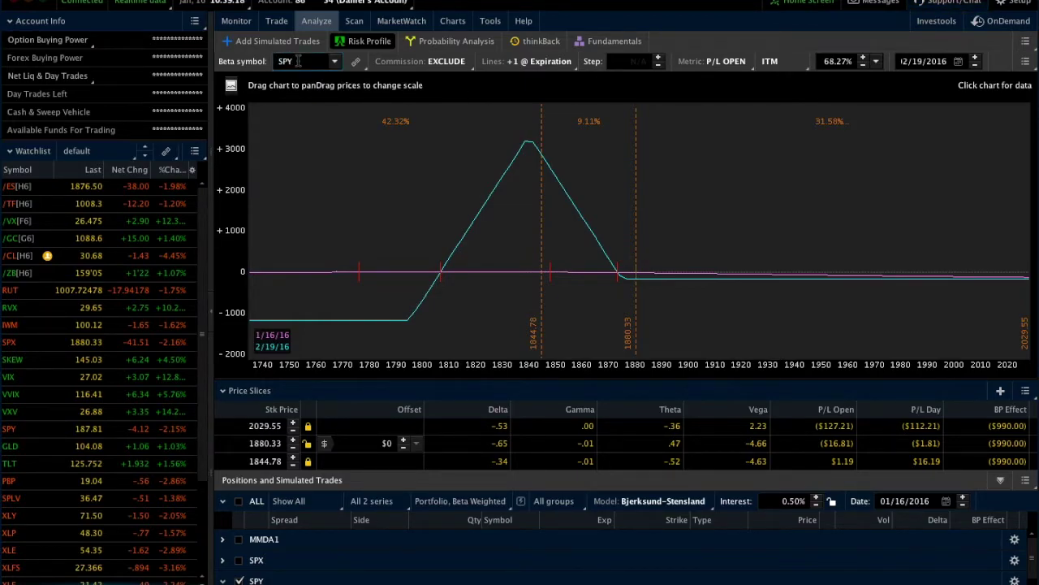
key("Return")
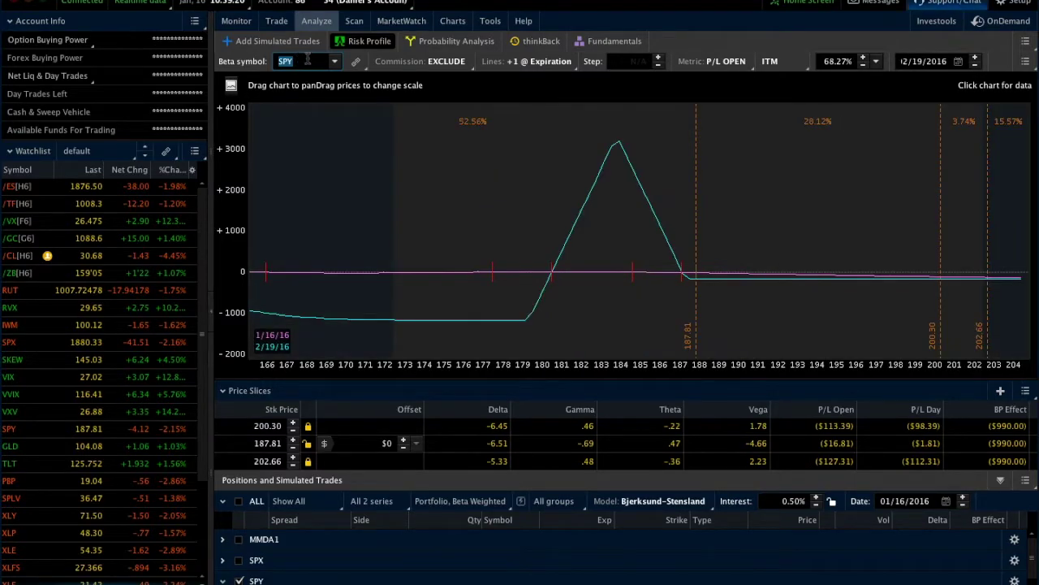
left_click_drag(755, 311, 623, 311)
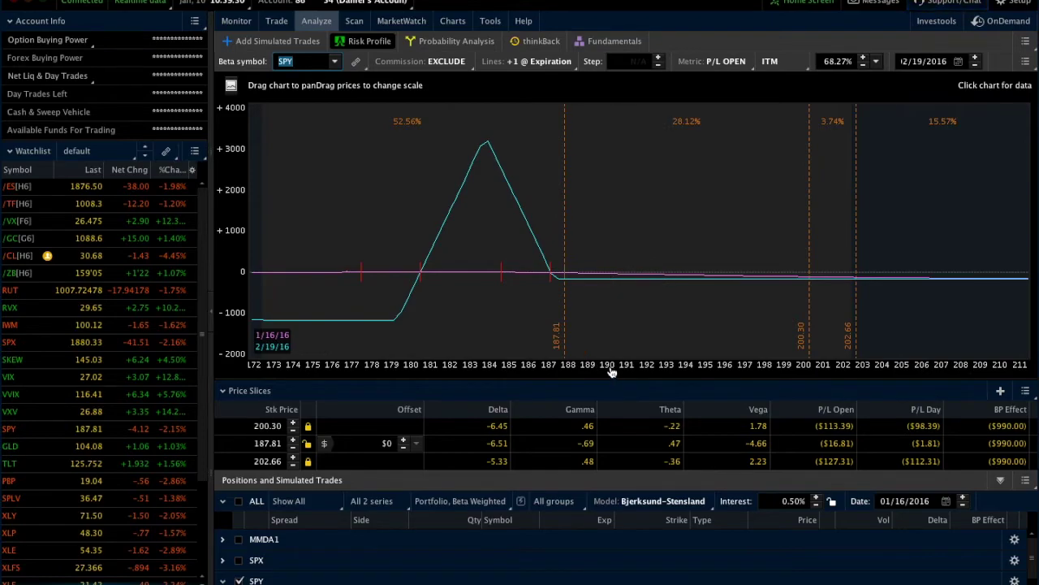
left_click_drag(609, 366, 684, 367)
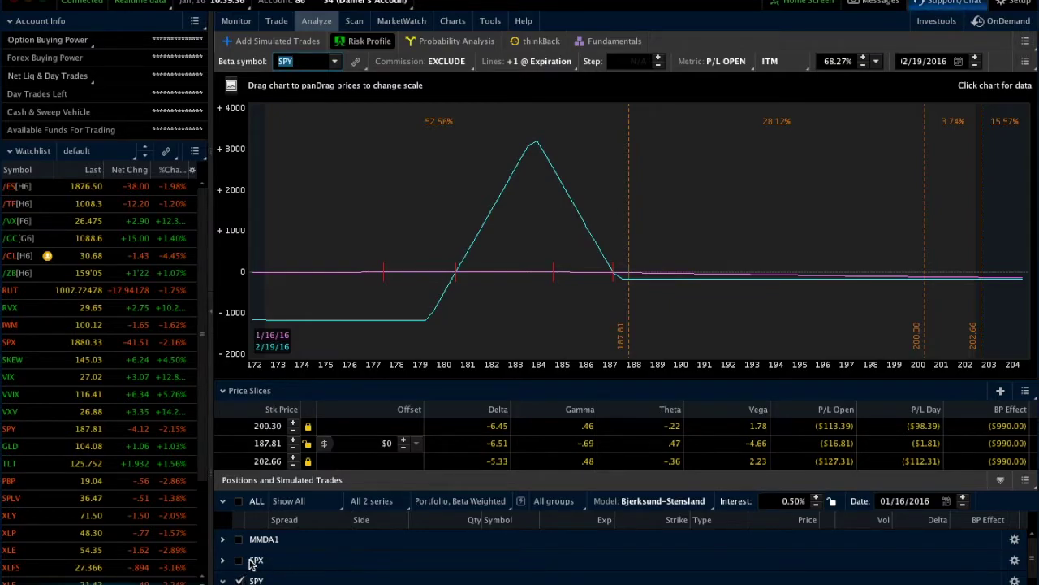
- Beta-weight to IWM and simulate buying one IWM Feb 16 78 put from the option chain
type("IWM")
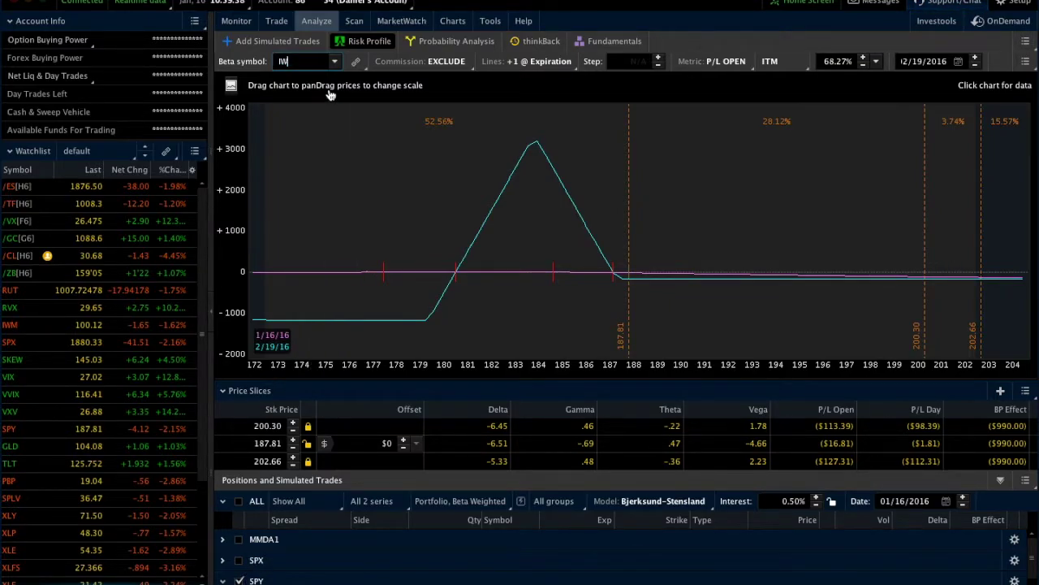
key("Return")
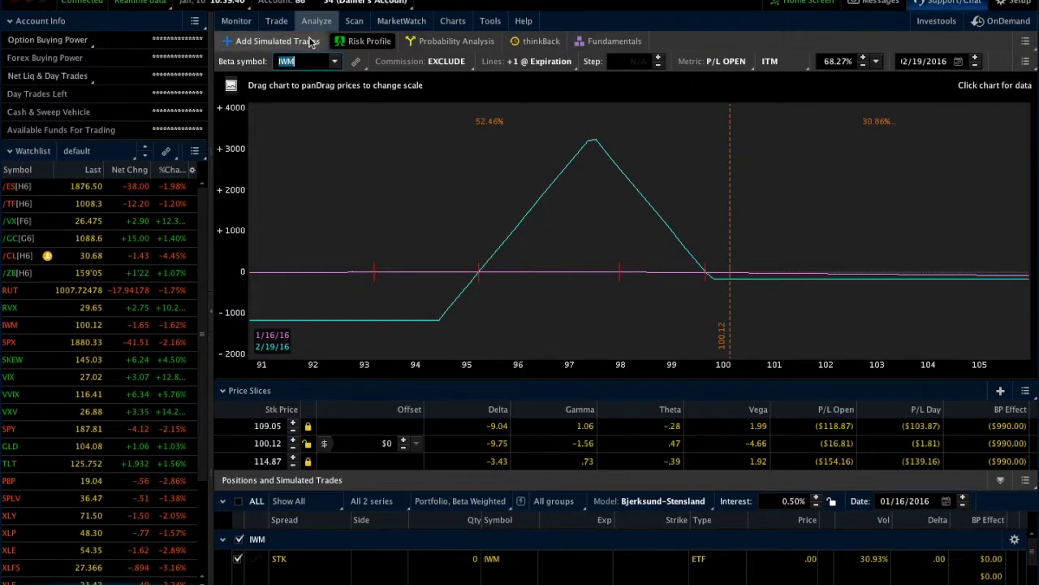
left_click(311, 41)
scroll(654, 329, "down", 3)
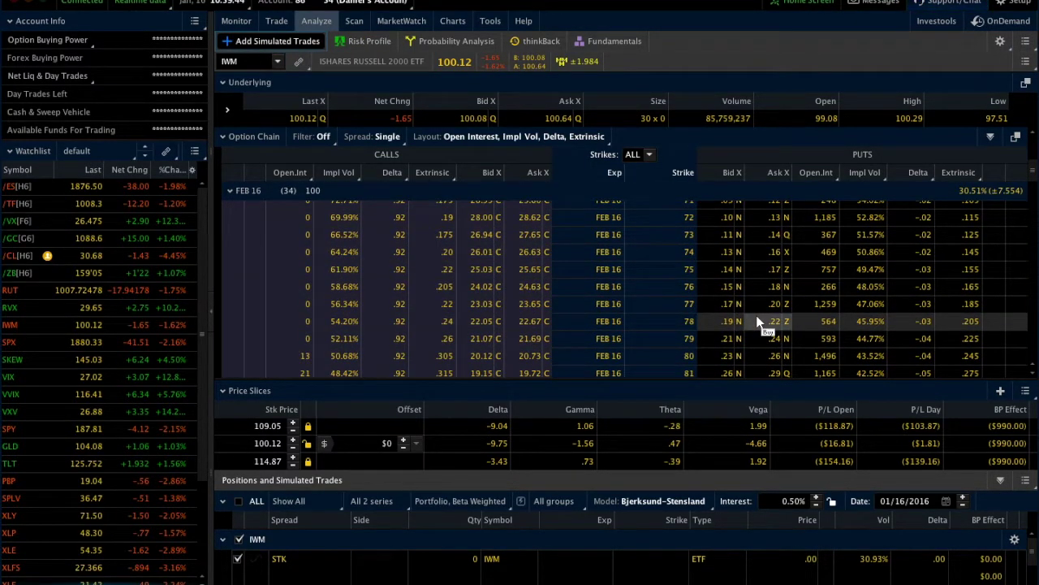
left_click(756, 321)
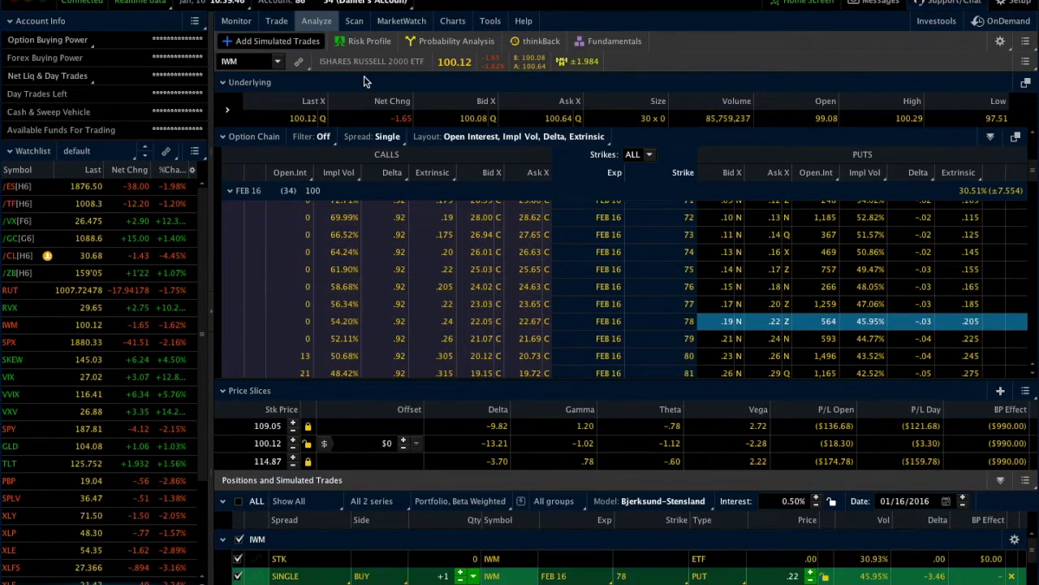
- Show the risk profile and move the simulated IWM put to the 97 strike
left_click(367, 41)
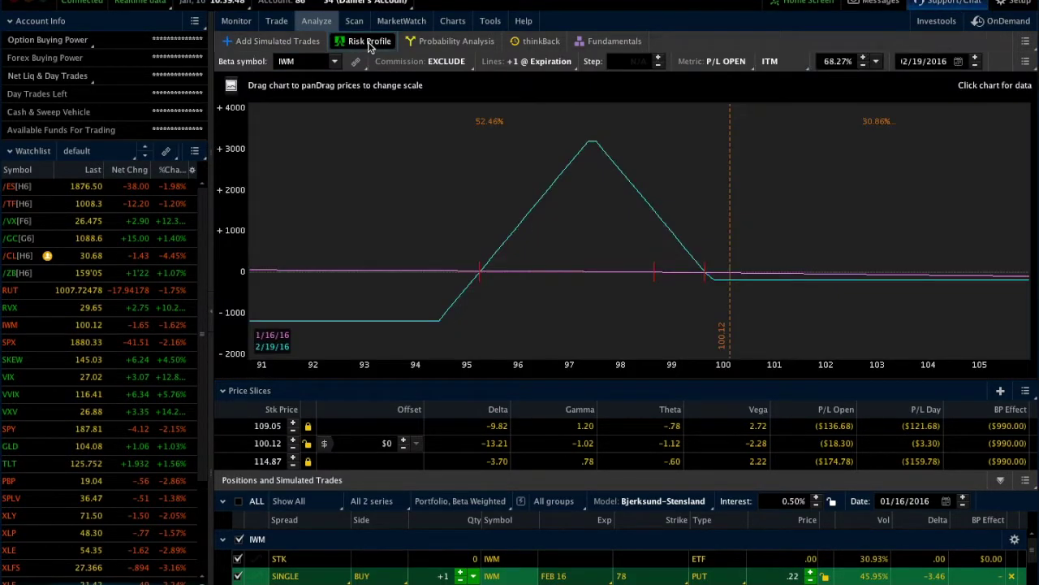
left_click(664, 578)
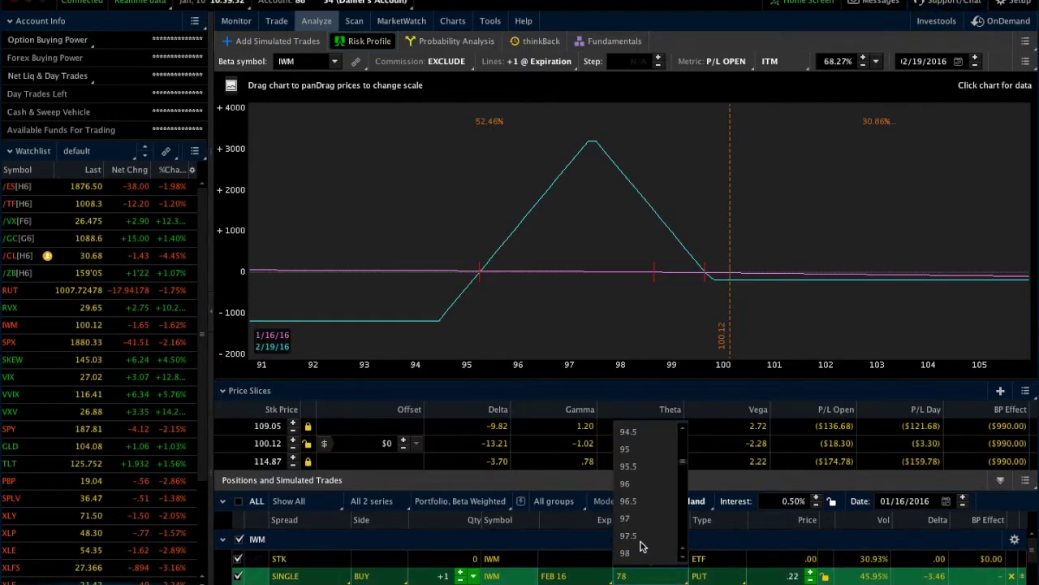
left_click(650, 466)
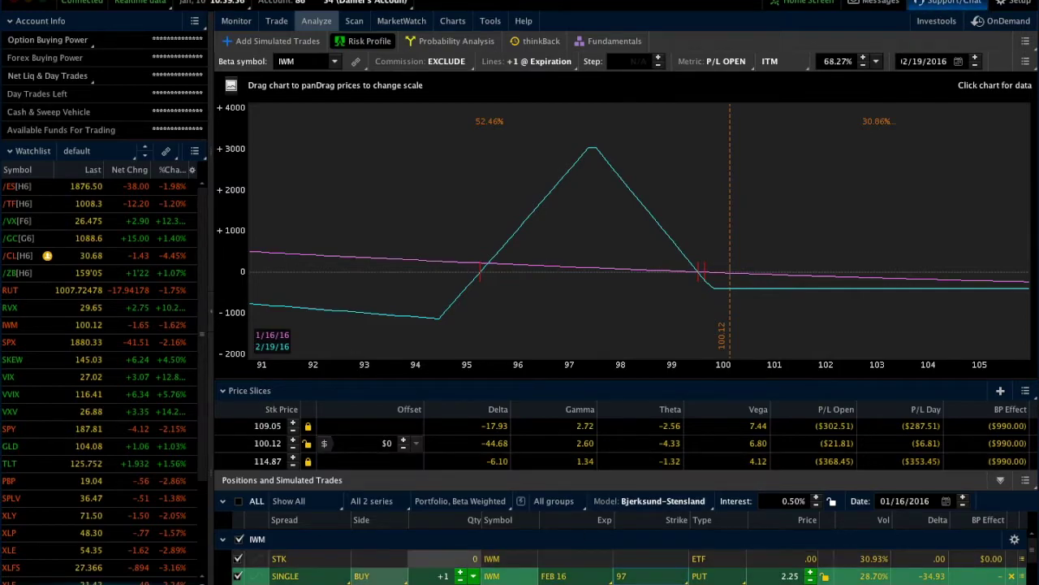
scroll(625, 556, "down", 2)
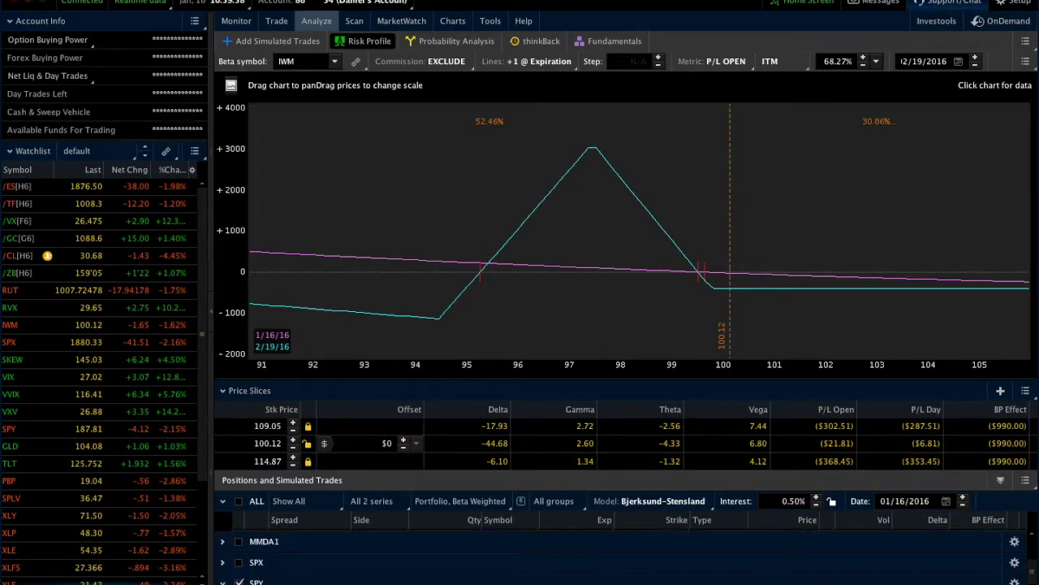
- Expand the SPX group to list its Feb 16 1795/1840 put legs
left_click(223, 562)
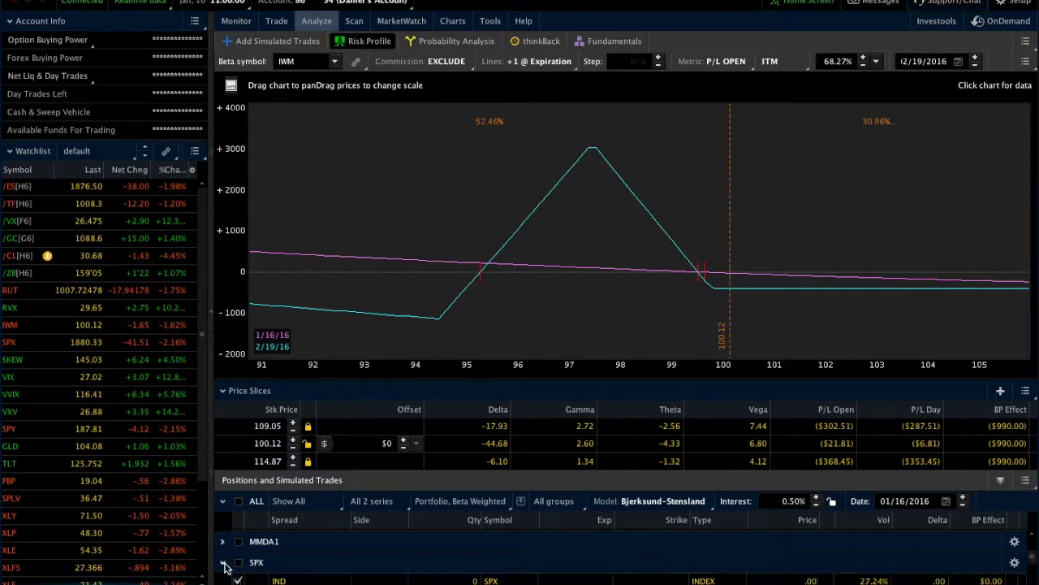
scroll(386, 566, "down", 2)
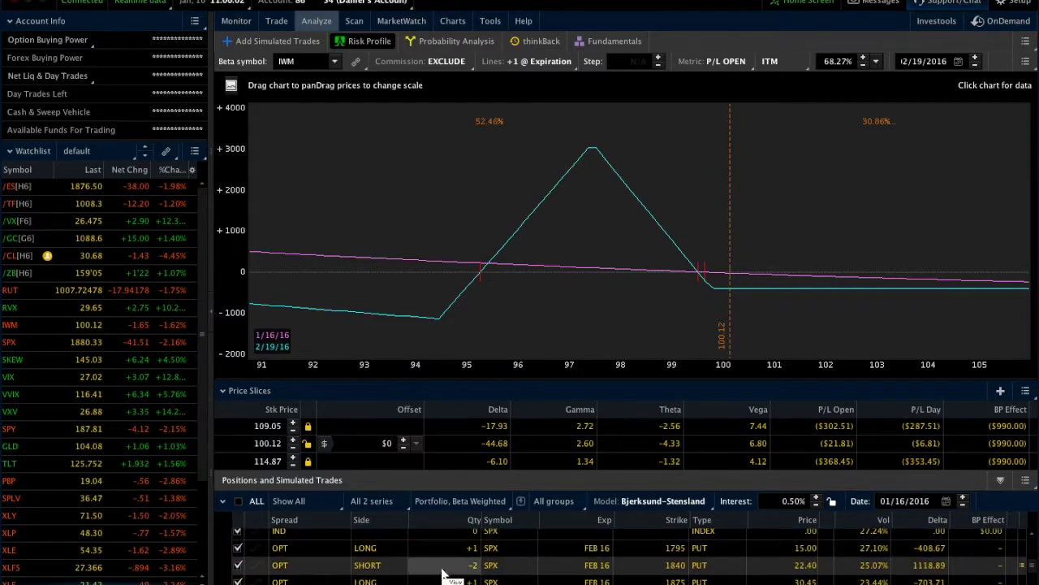
scroll(452, 568, "up", 5)
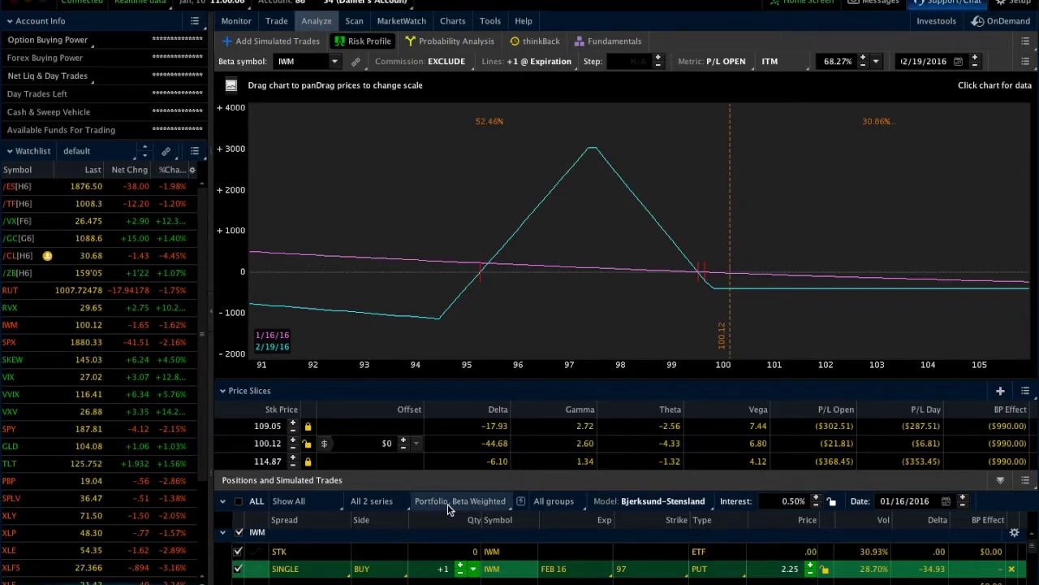
- Exclude the IWM group and delete the simulated IWM 97 put, leaving the filter unchanged
left_click(239, 532)
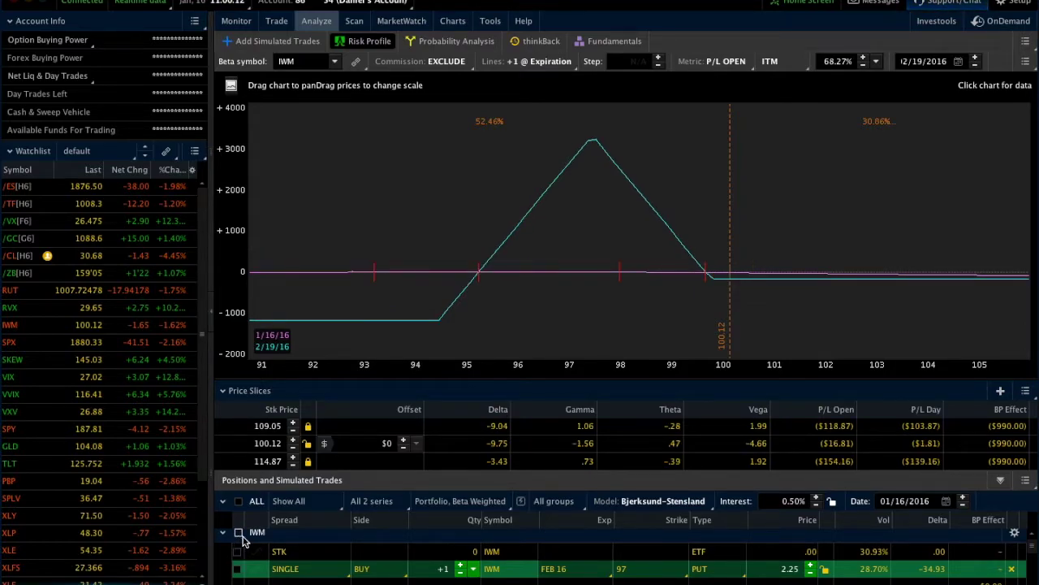
left_click(1012, 572)
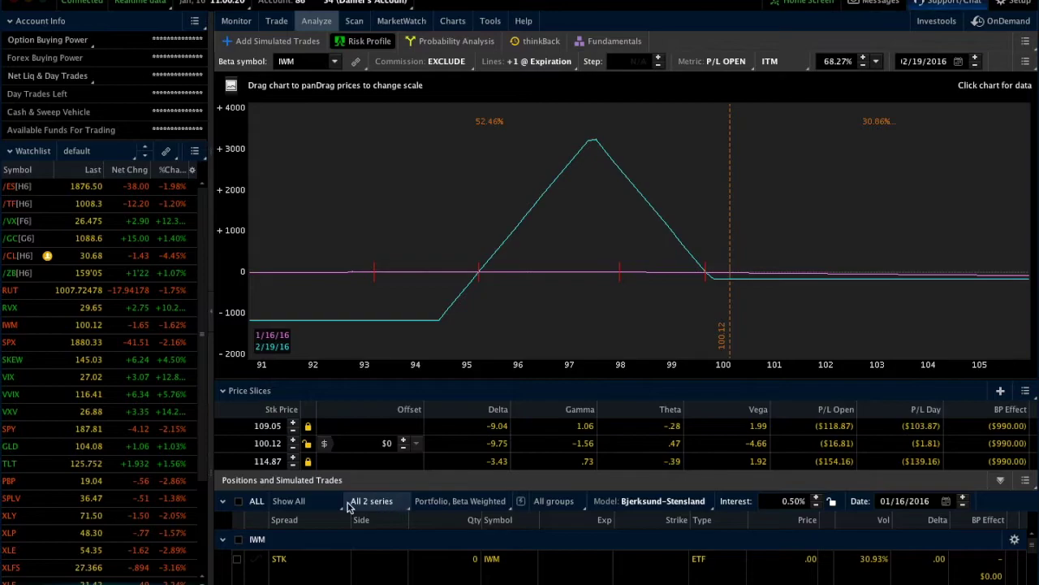
left_click(322, 506)
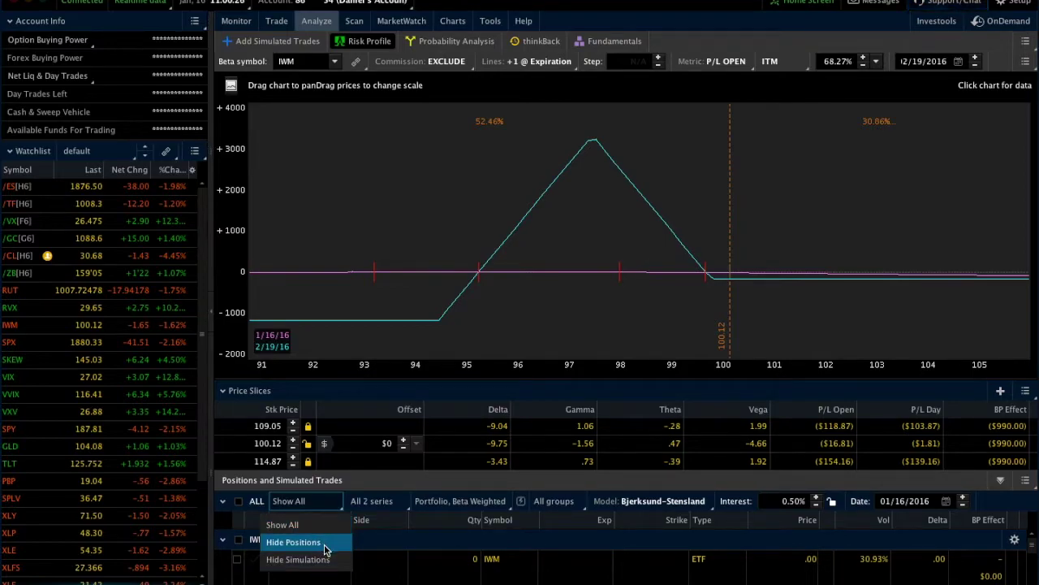
left_click(394, 550)
- Hide real positions to analyze only simulations, and widen the price range to about 79–118
scroll(394, 550, "down", 3)
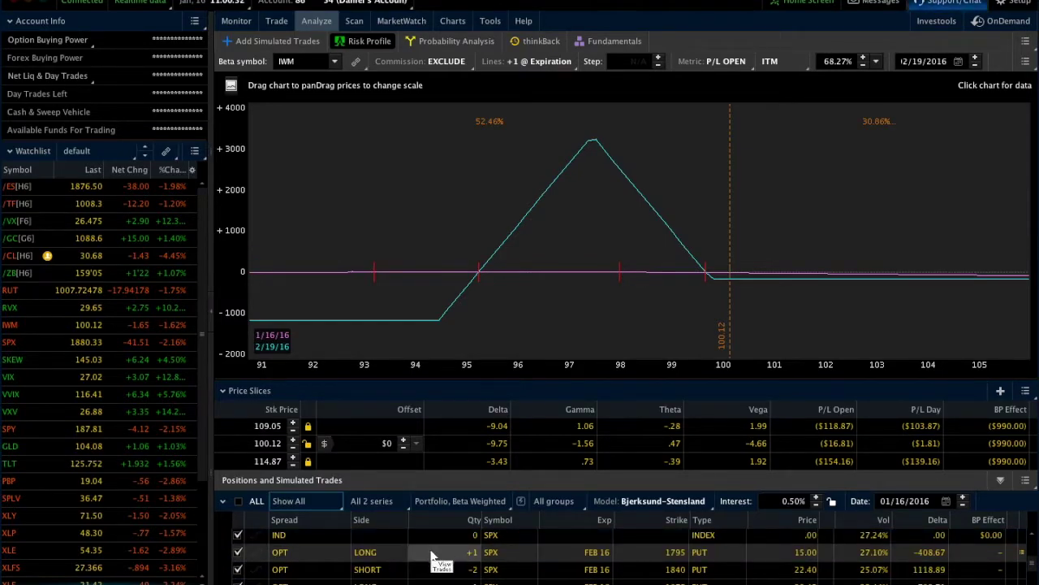
scroll(433, 565, "down", 5)
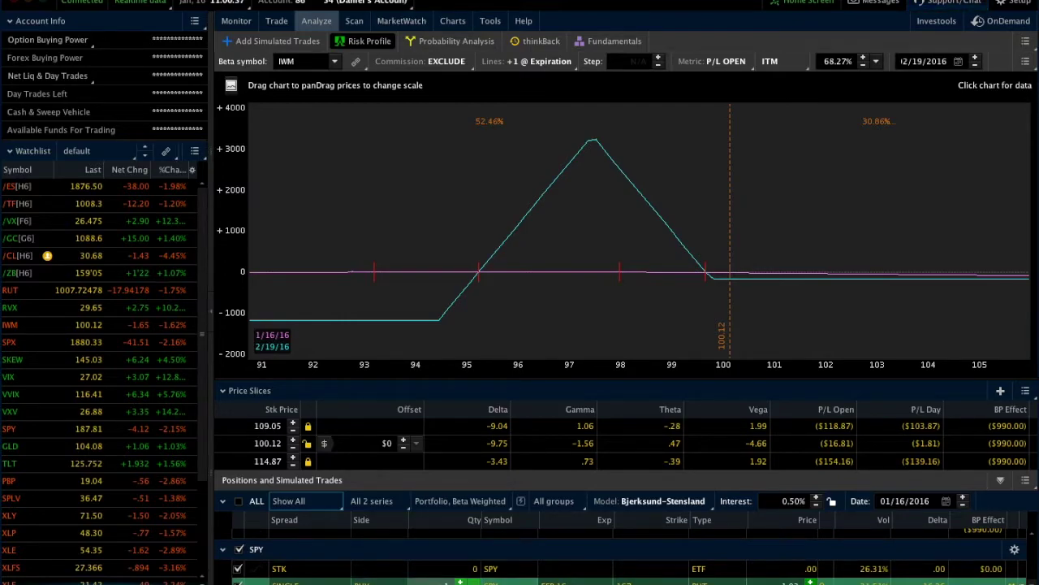
left_click(335, 507)
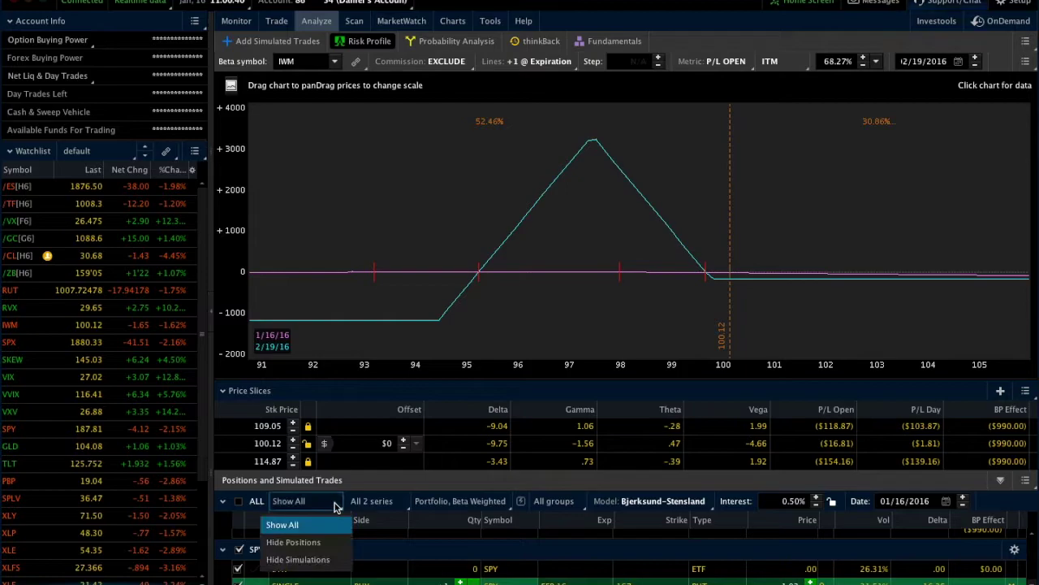
left_click(306, 542)
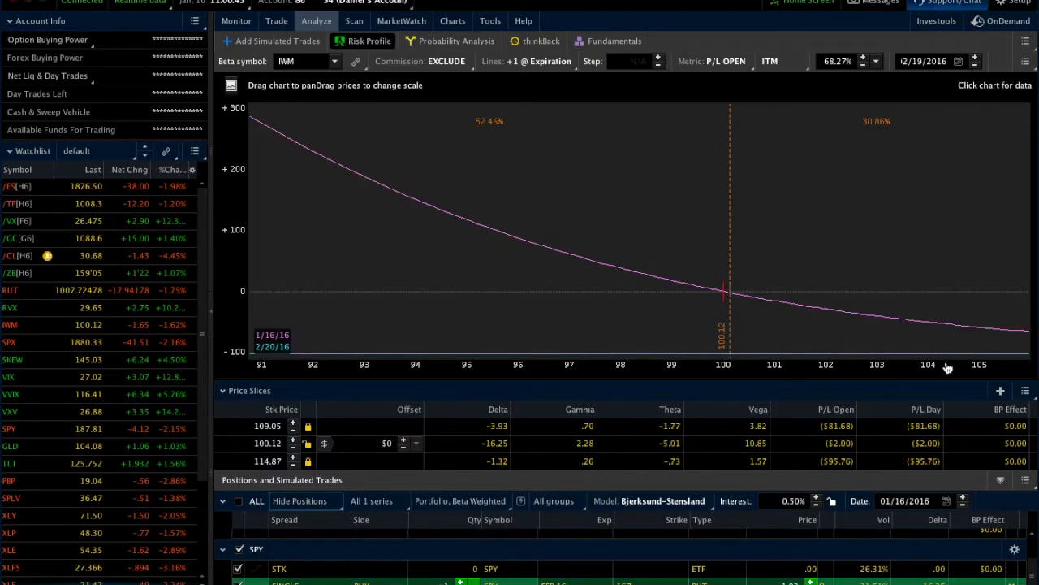
left_click_drag(947, 367, 615, 320)
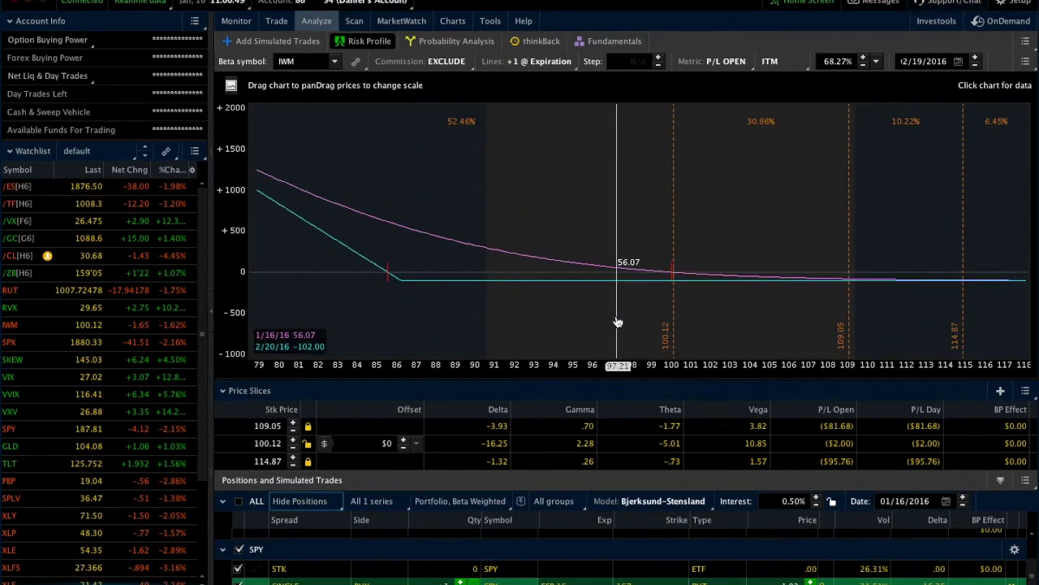
- Briefly hide simulations, then set the filter back to Show All to combine positions and simulations
left_click(301, 502)
left_click(311, 560)
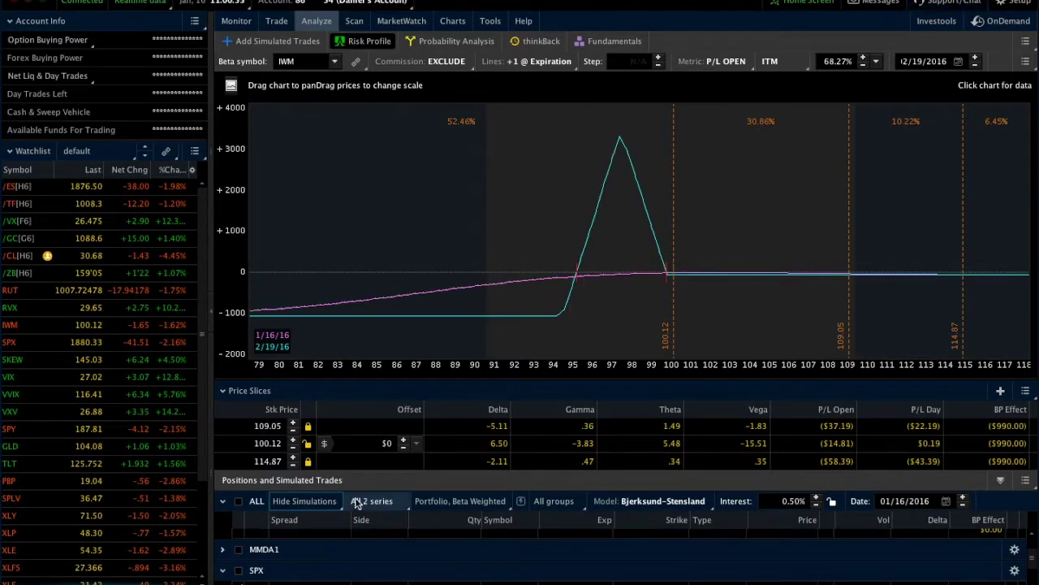
left_click(318, 502)
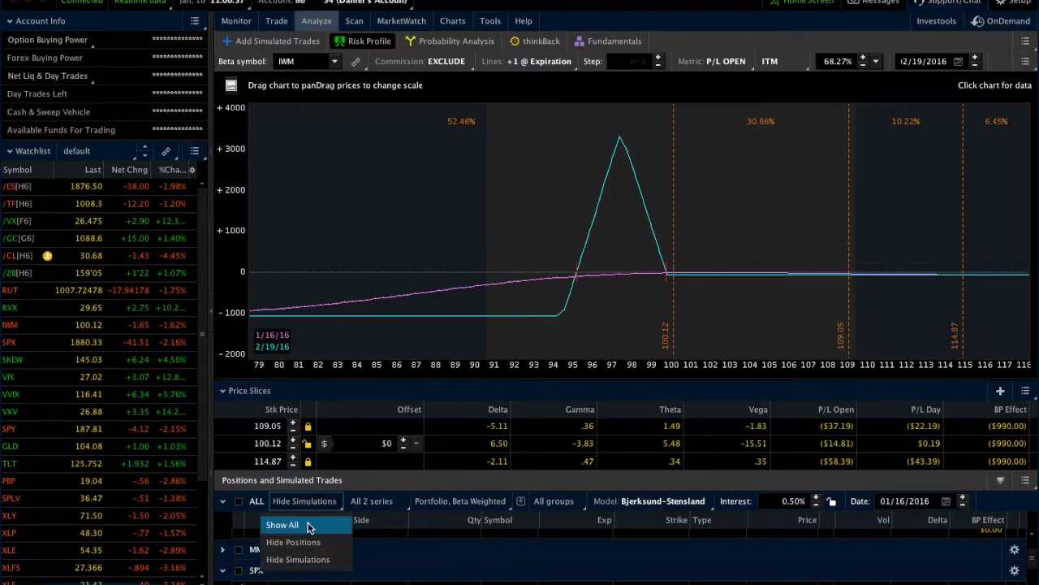
left_click(310, 525)
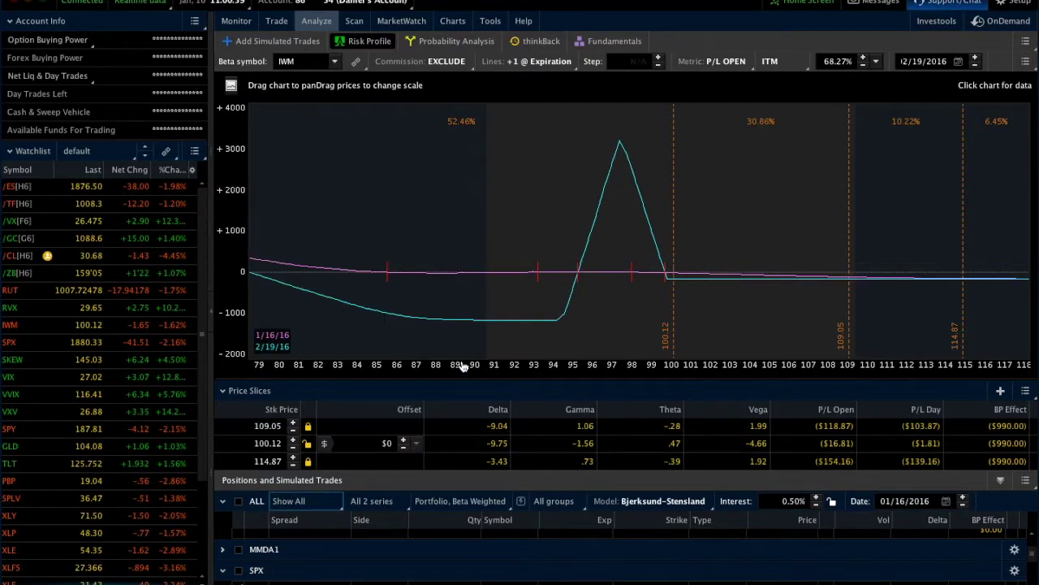